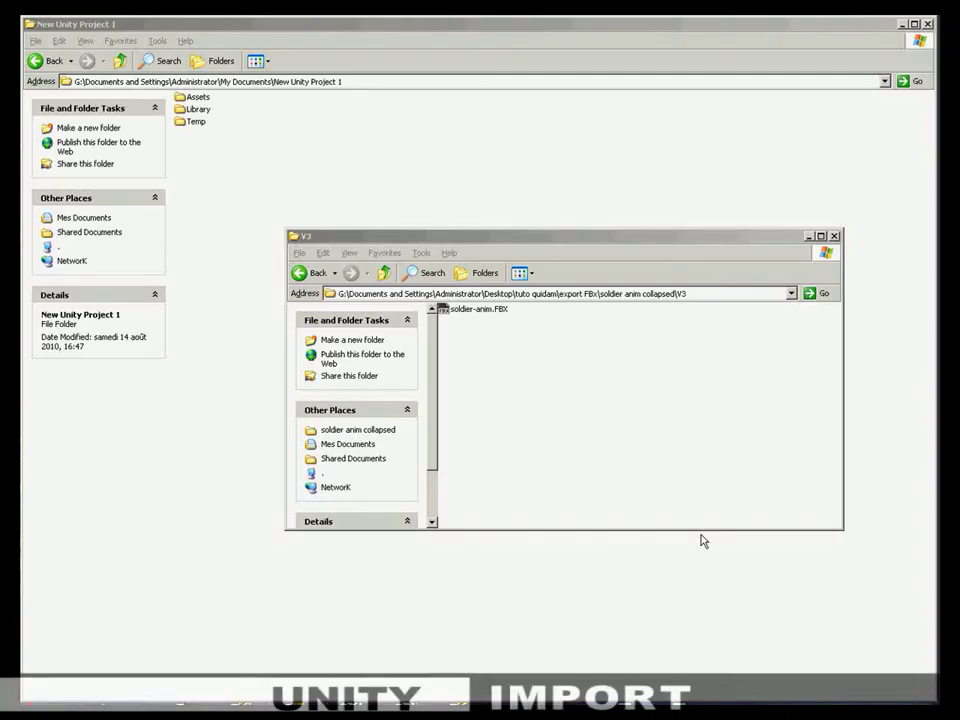
Select soldier-anim.FBX and review the New Unity Project 1 folders: Assets, Library and Temp
{"action": "left_click", "coordinate": [459, 311]}
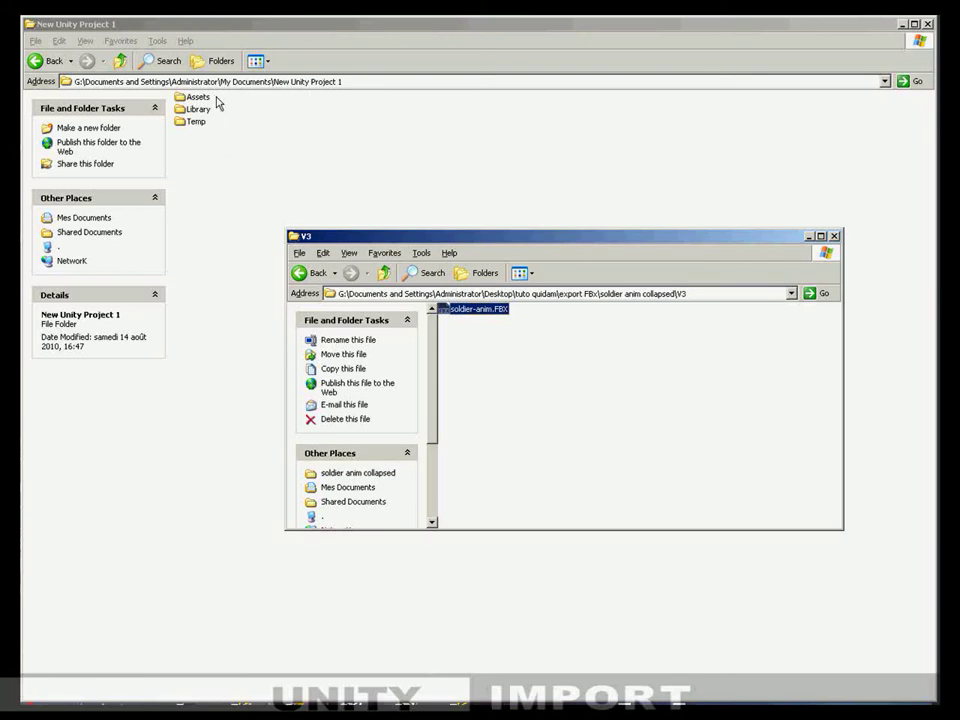
{"action": "left_click", "coordinate": [280, 82]}
{"action": "left_click_drag", "start_coordinate": [273, 82], "coordinate": [364, 84]}
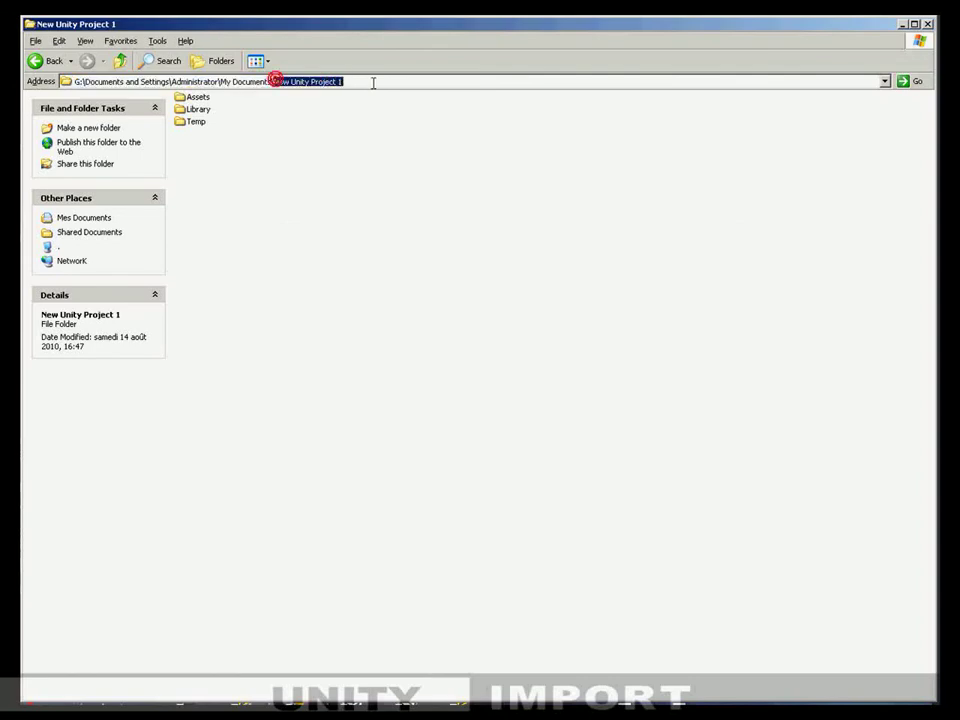
{"action": "left_click", "coordinate": [197, 97]}
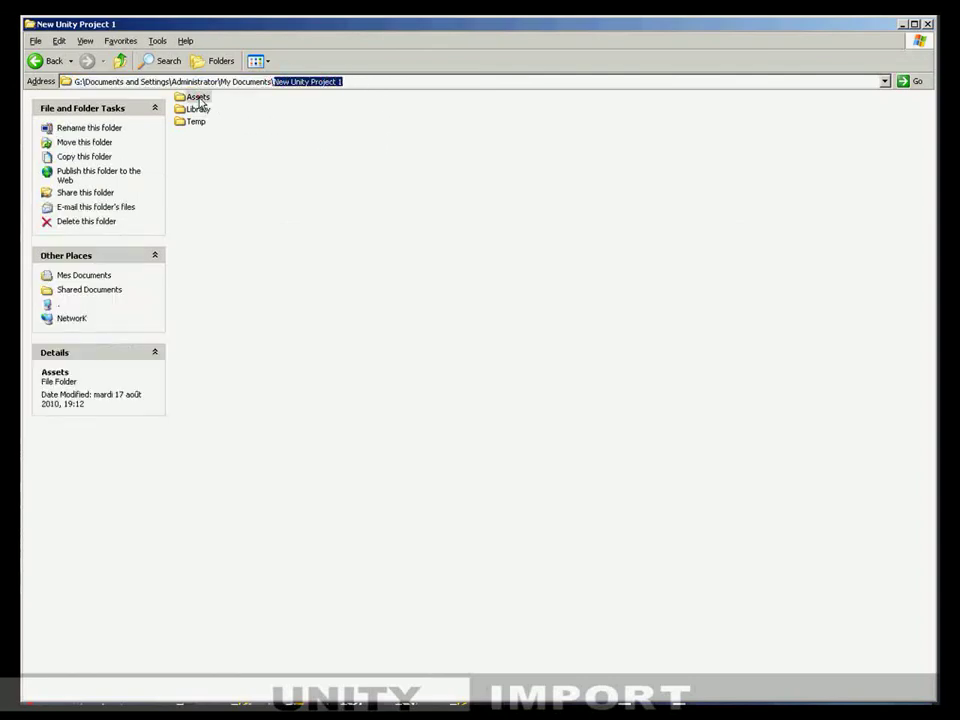
{"action": "left_click", "coordinate": [197, 109]}
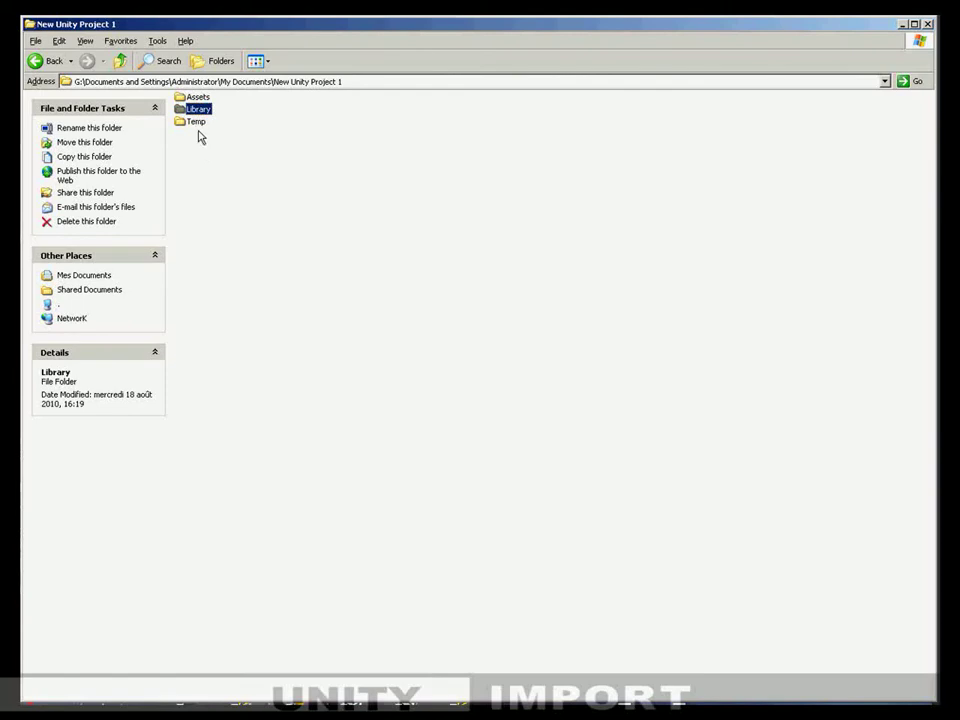
{"action": "left_click", "coordinate": [196, 121]}
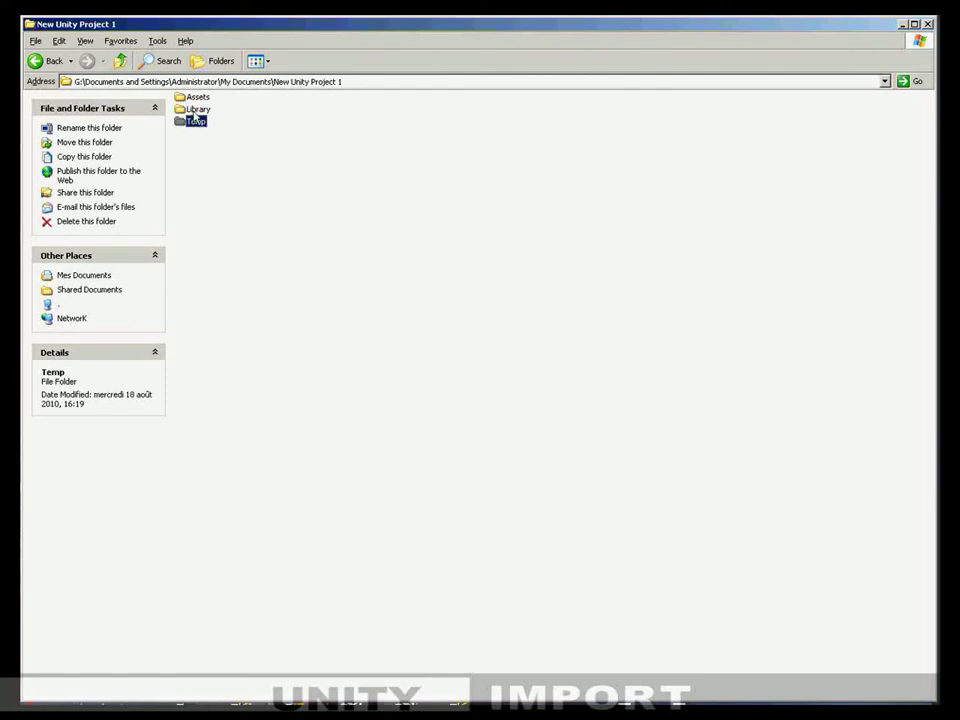
{"action": "left_click", "coordinate": [198, 97]}
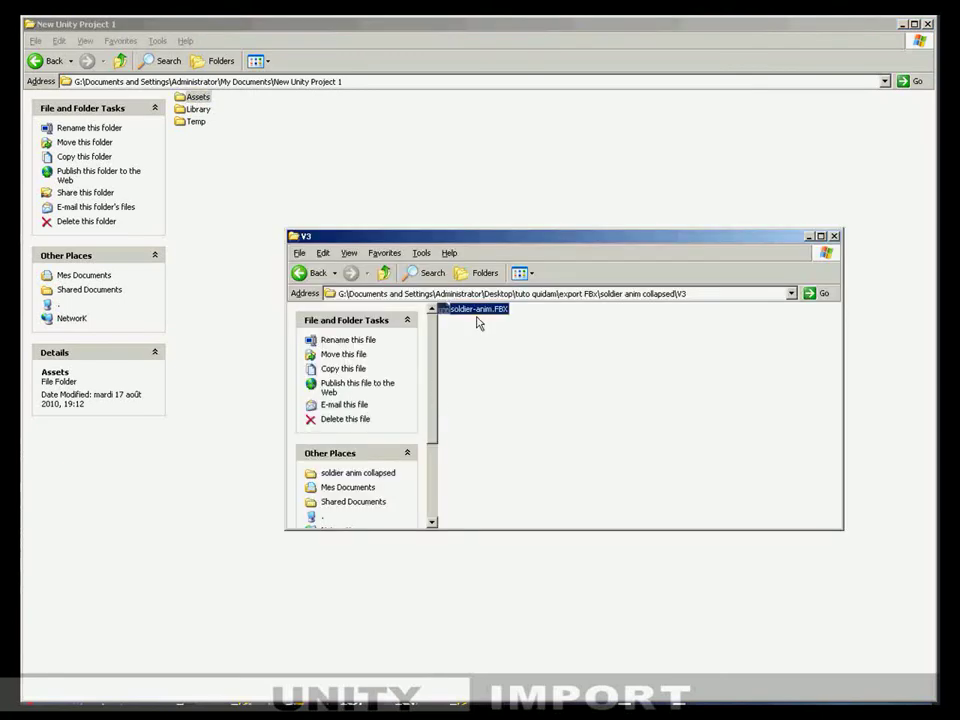
Move soldier-anim.FBX into the Assets folder, then drag it toward Standard Assets
{"action": "right_click_drag", "start_coordinate": [480, 318], "coordinate": [204, 103]}
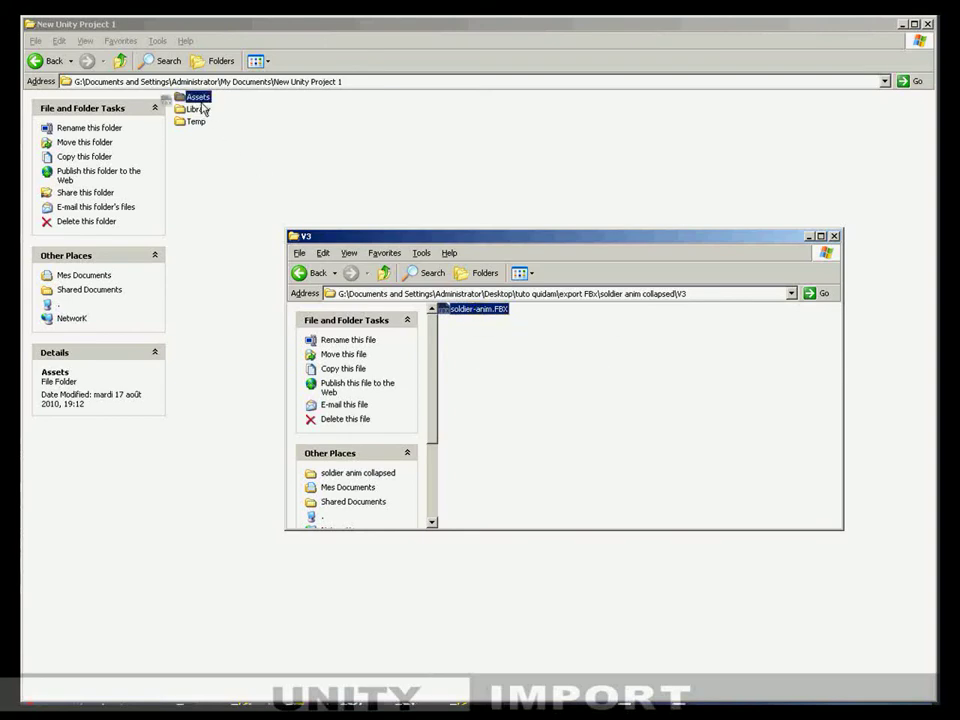
{"action": "left_click", "coordinate": [238, 134]}
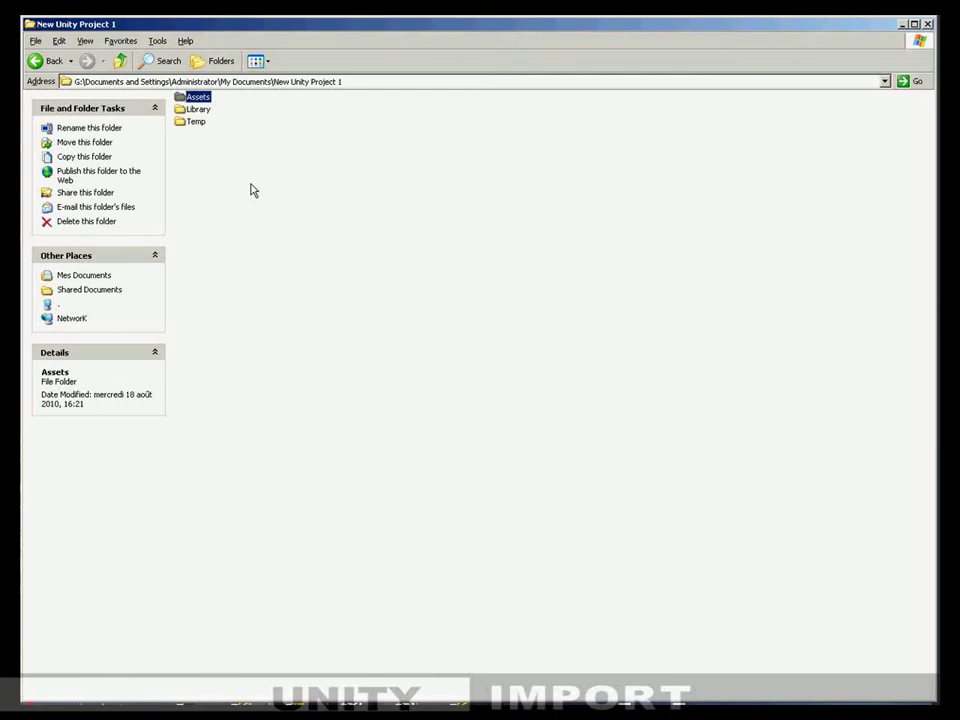
{"action": "double_click", "coordinate": [204, 97]}
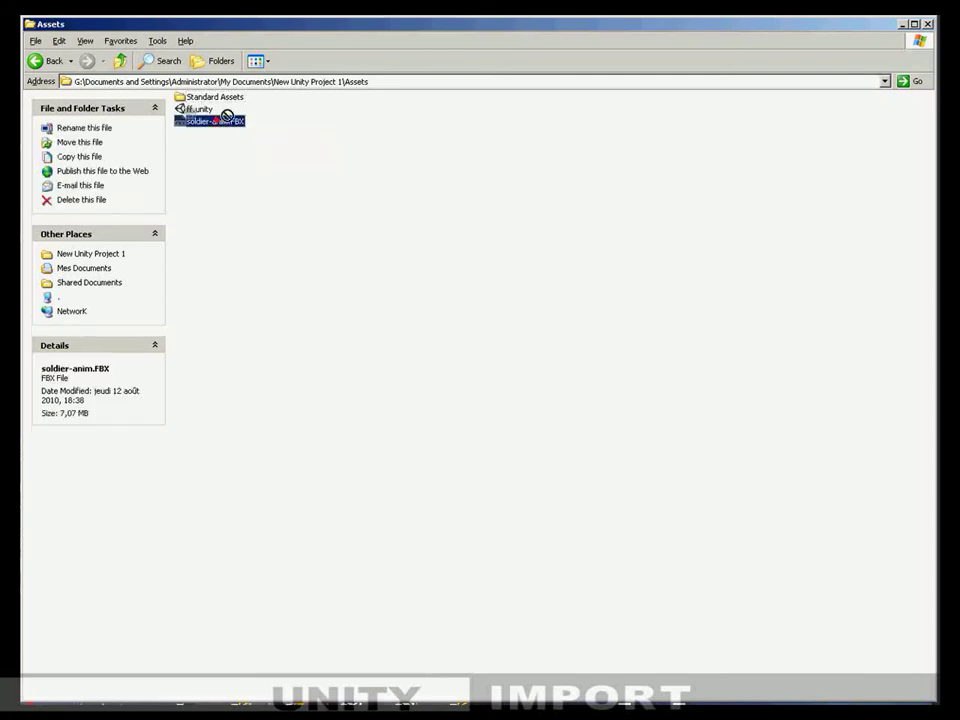
{"action": "left_click_drag", "start_coordinate": [216, 121], "coordinate": [213, 97]}
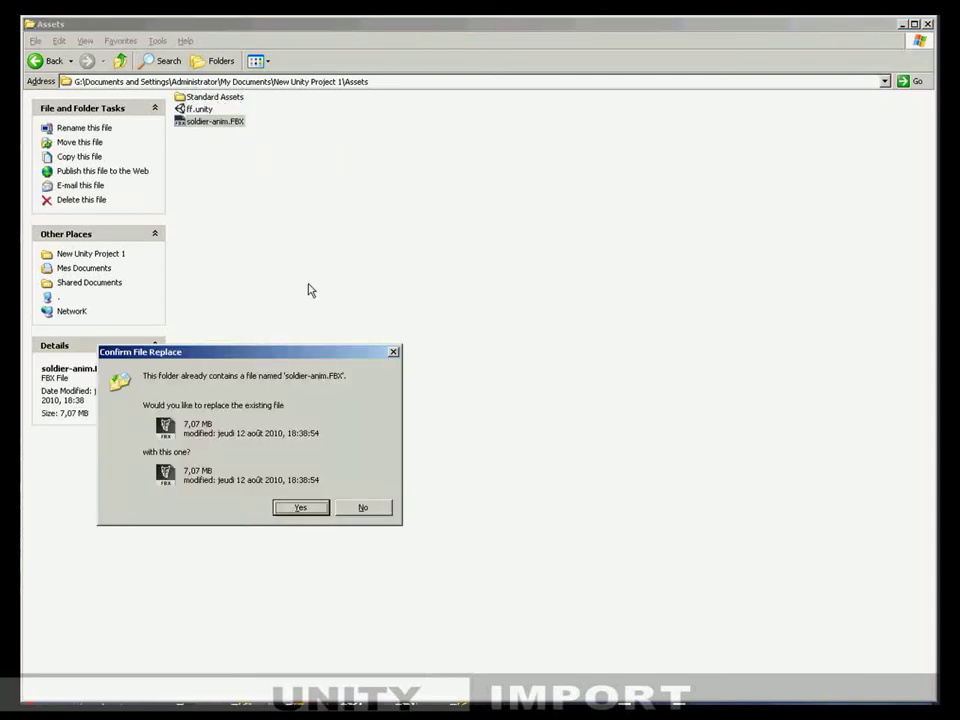
Decline replacing the existing copy and delete the extra soldier-anim.FBX to the Recycle Bin
{"action": "left_click", "coordinate": [365, 510]}
{"action": "left_click_drag", "start_coordinate": [248, 183], "coordinate": [211, 130]}
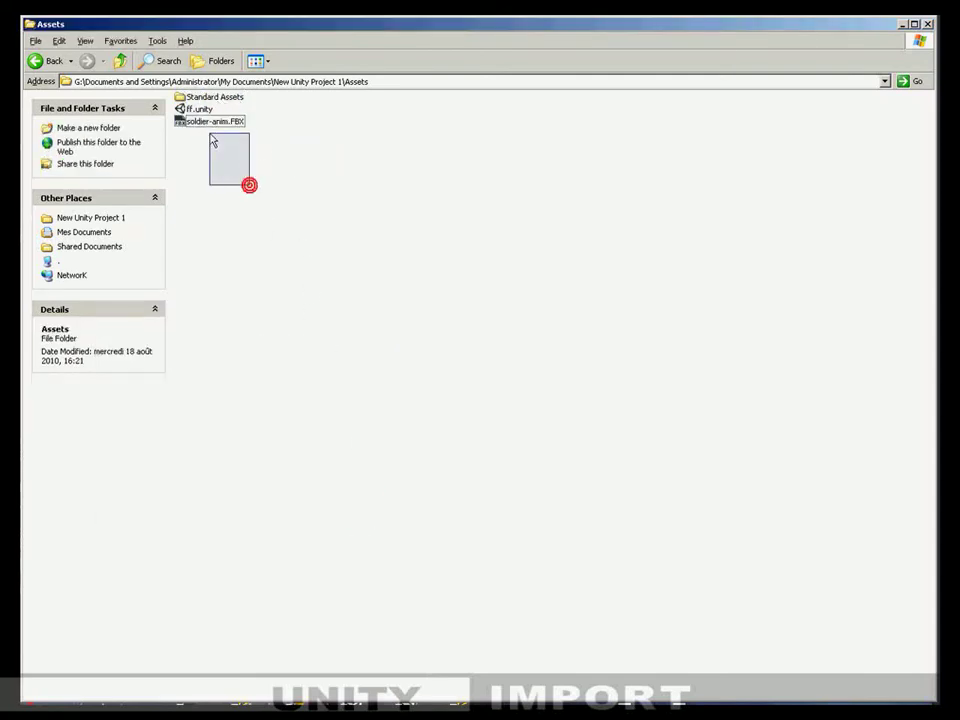
{"action": "key", "text": "Delete"}
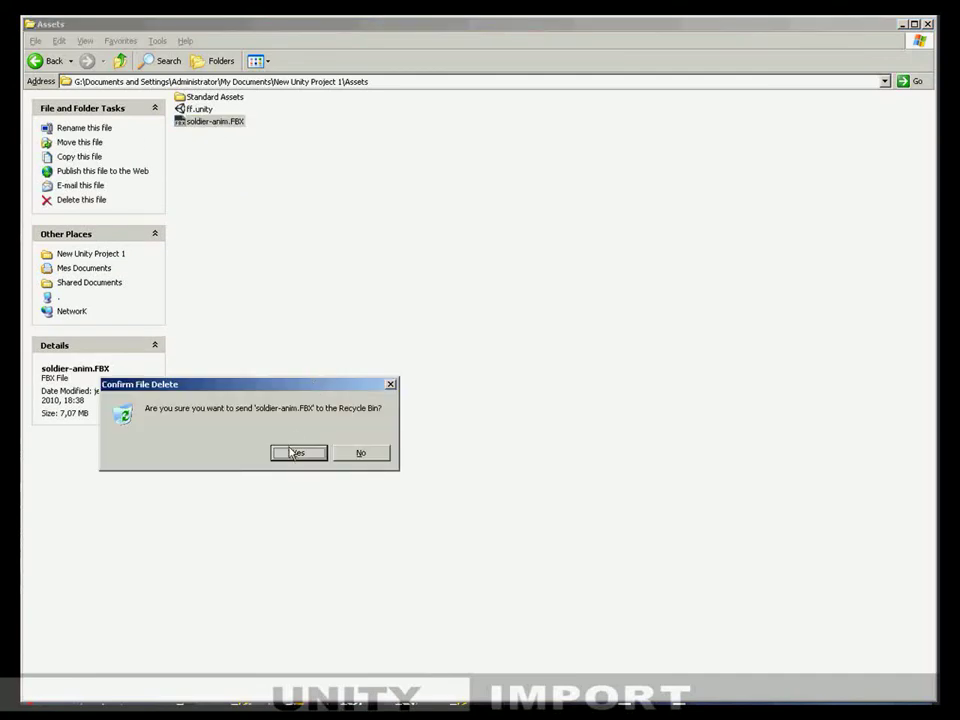
{"action": "left_click", "coordinate": [289, 452]}
{"action": "left_click", "coordinate": [407, 251]}
{"action": "key", "text": "alt+Tab"}
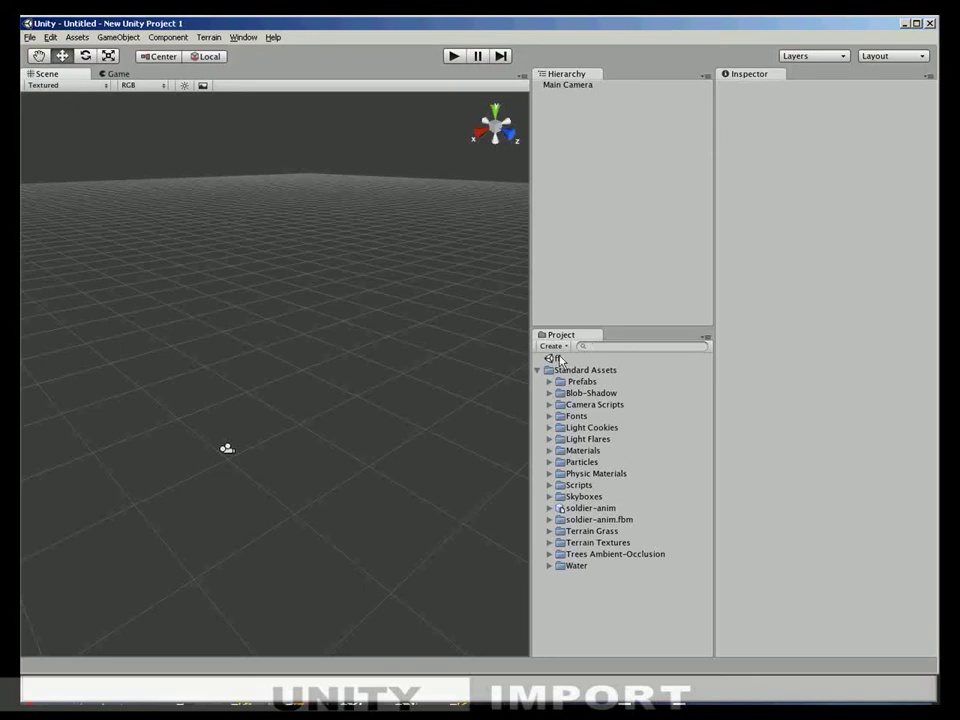
Drag the soldier-anim model from the Project panel into the Scene view
{"action": "left_click", "coordinate": [573, 383]}
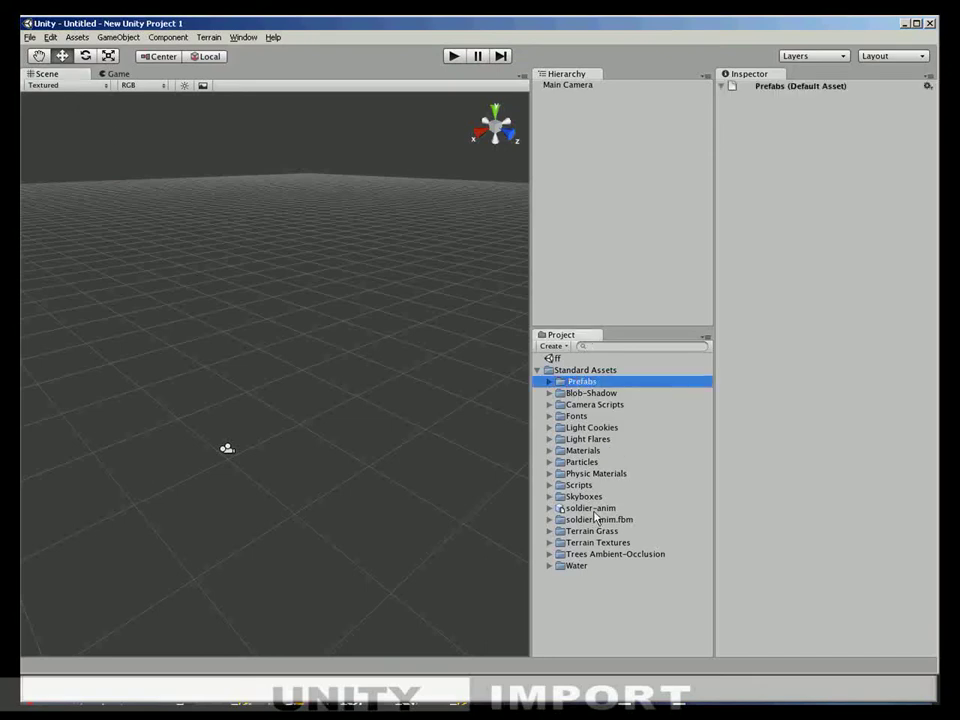
{"action": "left_click", "coordinate": [561, 508]}
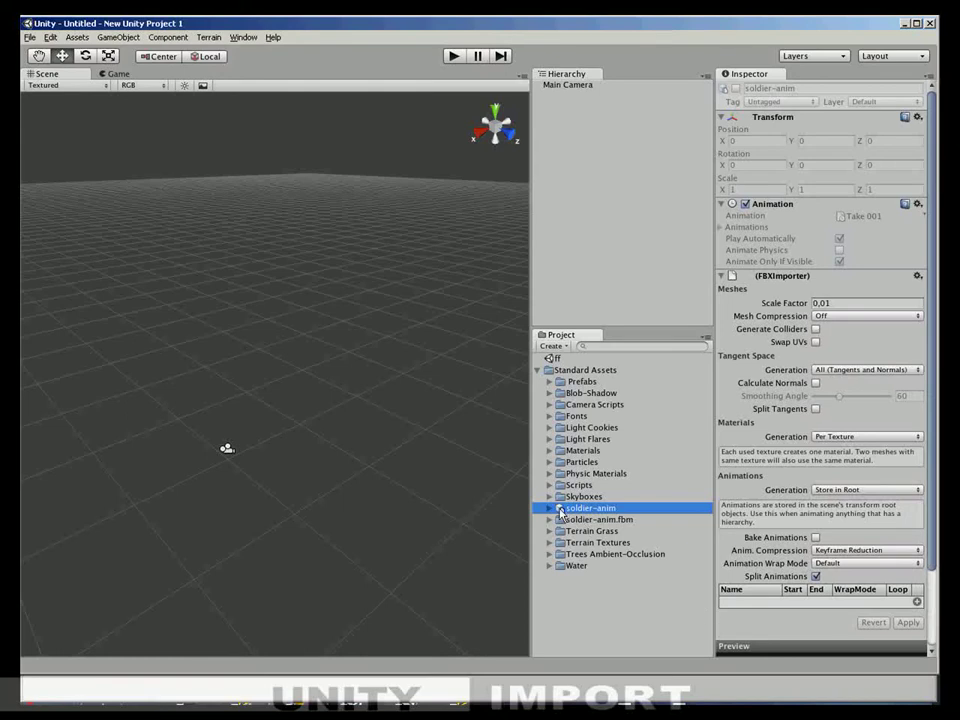
{"action": "mouse_move", "coordinate": [561, 510]}
{"action": "left_mouse_down"}
{"action": "mouse_move", "coordinate": [337, 478]}
{"action": "mouse_move", "coordinate": [293, 460]}
{"action": "left_mouse_up"}
{"action": "mouse_move", "coordinate": [336, 418]}
{"action": "left_mouse_down", "text": "alt"}
{"action": "mouse_move", "coordinate": [317, 399]}
{"action": "mouse_move", "coordinate": [306, 476]}
{"action": "left_mouse_up", "text": "alt"}
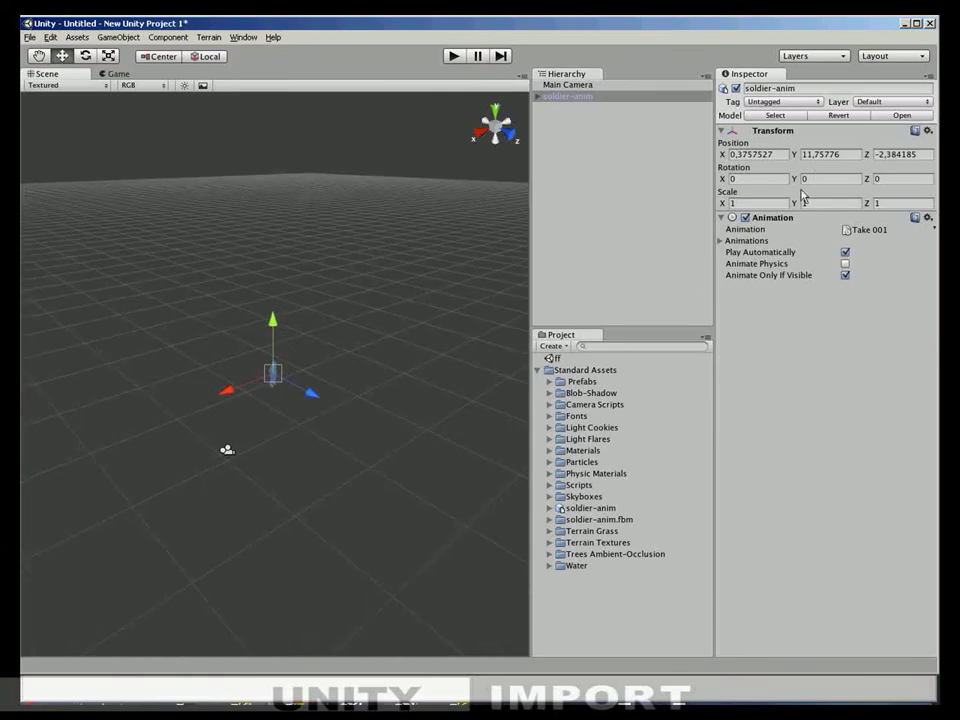
Set the soldier-anim Transform scale to 10 on X, Y and Z
{"action": "left_click", "coordinate": [761, 204]}
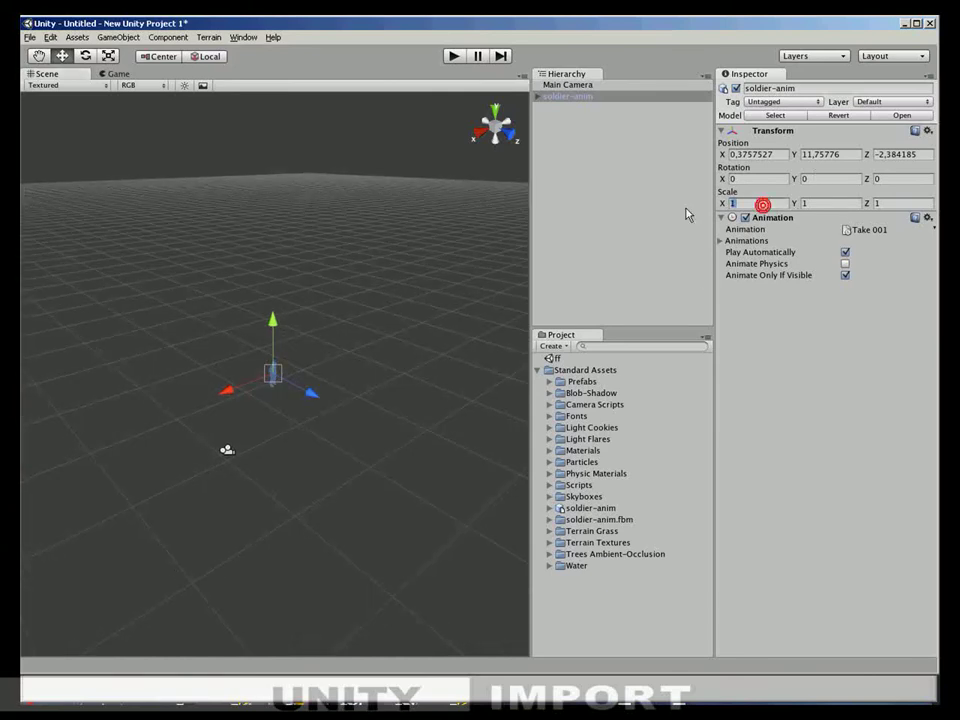
{"action": "type", "text": "10"}
{"action": "left_click", "coordinate": [832, 203]}
{"action": "type", "text": "10"}
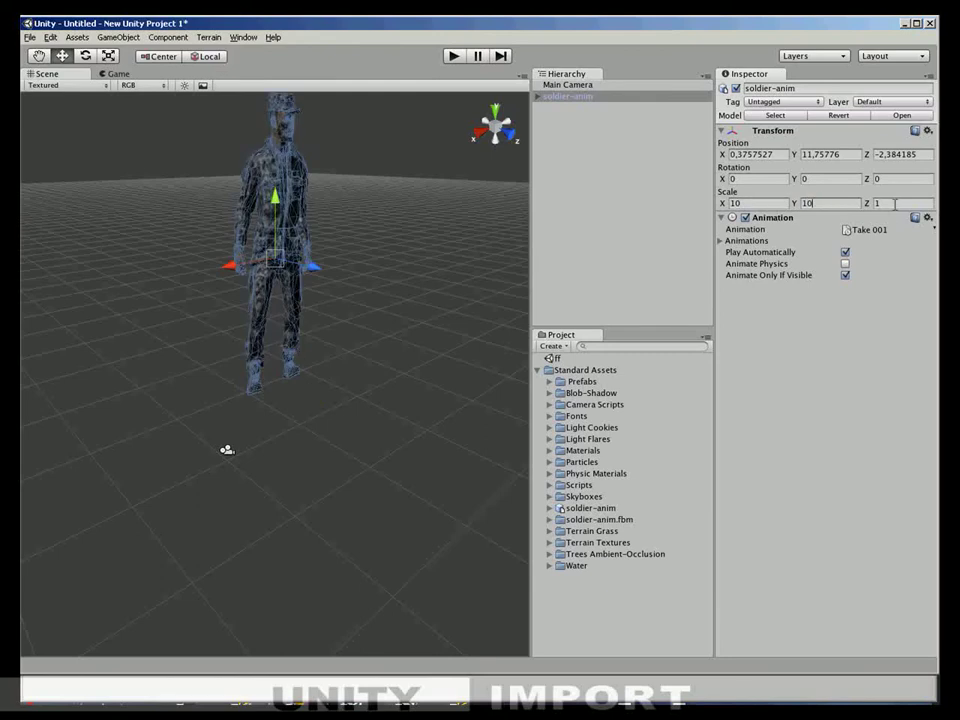
{"action": "left_click", "coordinate": [895, 204]}
{"action": "type", "text": "10"}
{"action": "left_click", "coordinate": [830, 203]}
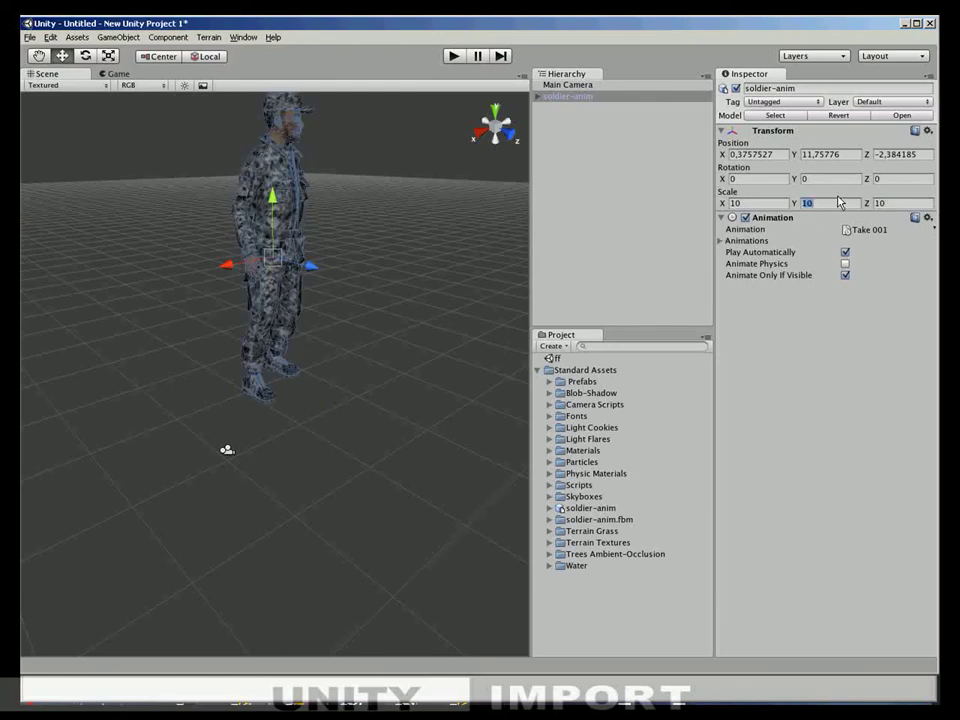
Move the Main Camera back and up to about X -34.8, Y 29.6, Z -129
{"action": "left_click", "coordinate": [227, 451]}
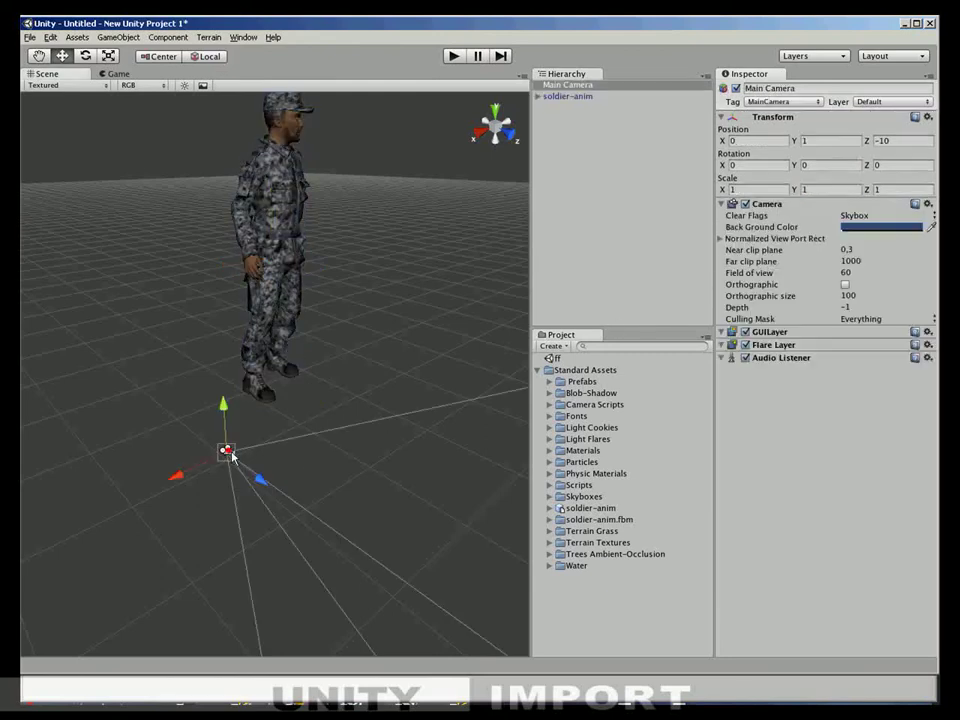
{"action": "left_click_drag", "start_coordinate": [315, 465], "coordinate": [321, 450], "text": "alt"}
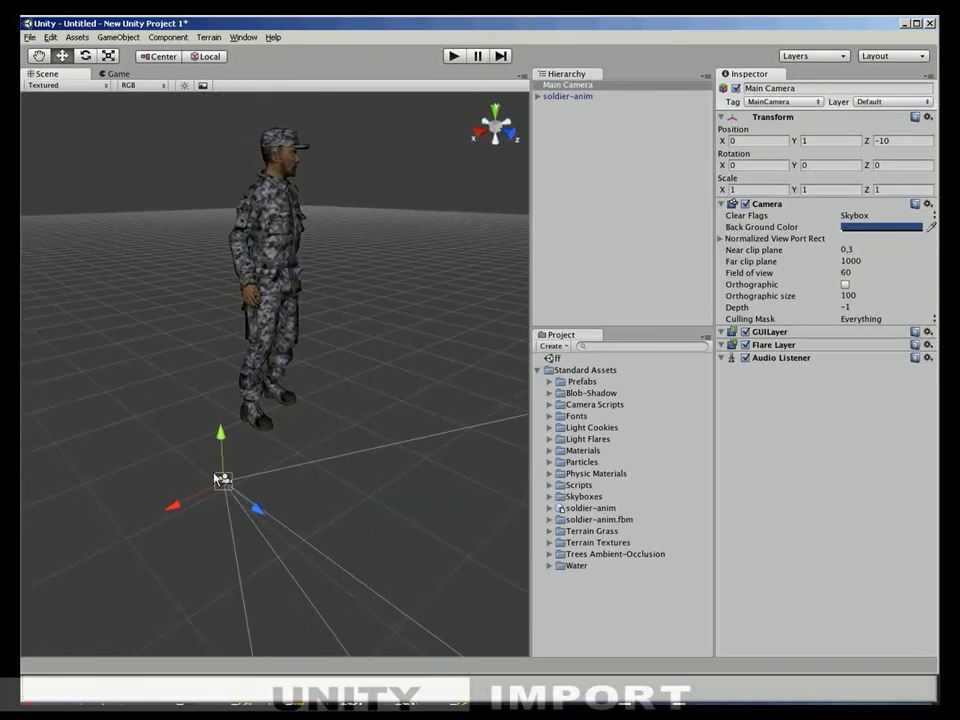
{"action": "left_click_drag", "start_coordinate": [258, 514], "coordinate": [73, 360]}
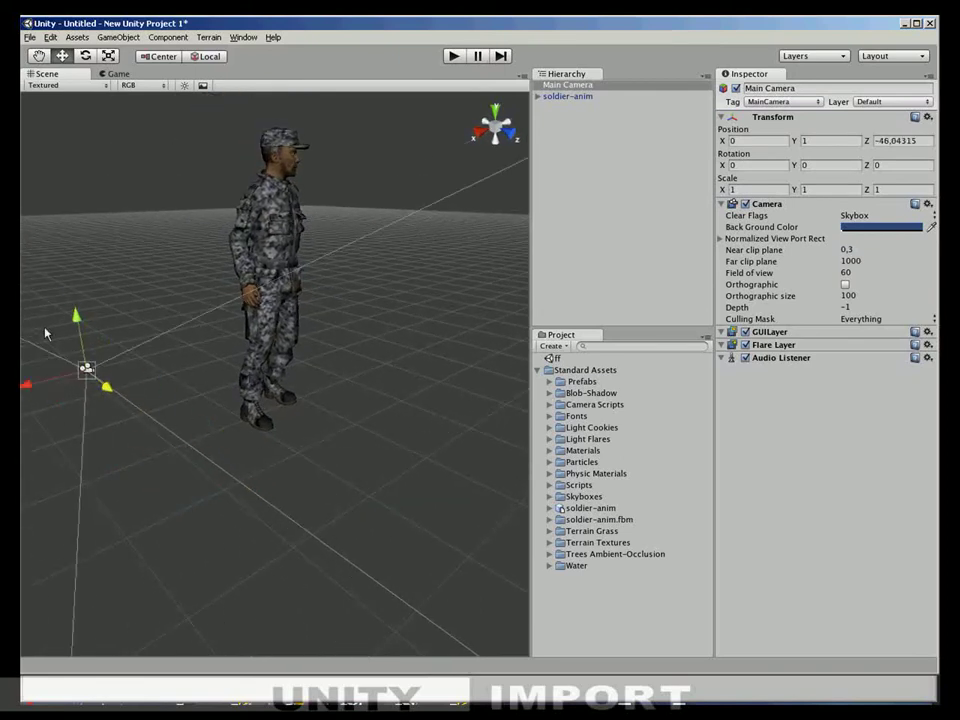
{"action": "mouse_move", "coordinate": [73, 360]}
{"action": "left_mouse_down"}
{"action": "mouse_move", "coordinate": [45, 362]}
{"action": "mouse_move", "coordinate": [268, 270]}
{"action": "mouse_move", "coordinate": [276, 176]}
{"action": "mouse_move", "coordinate": [181, 203]}
{"action": "mouse_move", "coordinate": [210, 210]}
{"action": "left_mouse_up"}
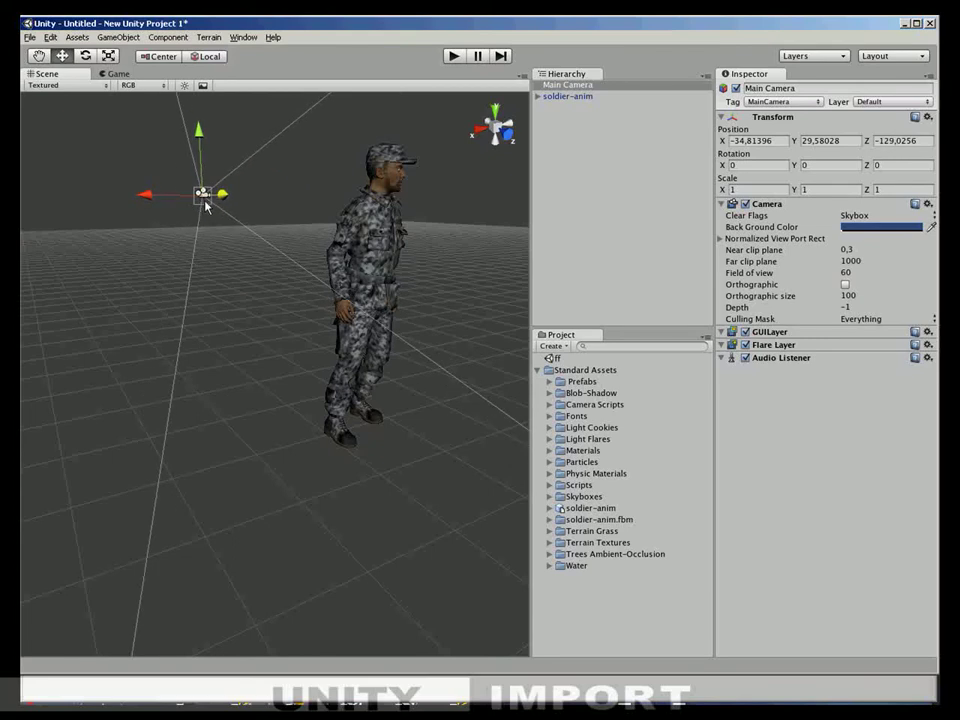
Run the scene in Play mode, then pull the camera farther back to about Z -168
{"action": "left_click", "coordinate": [452, 56]}
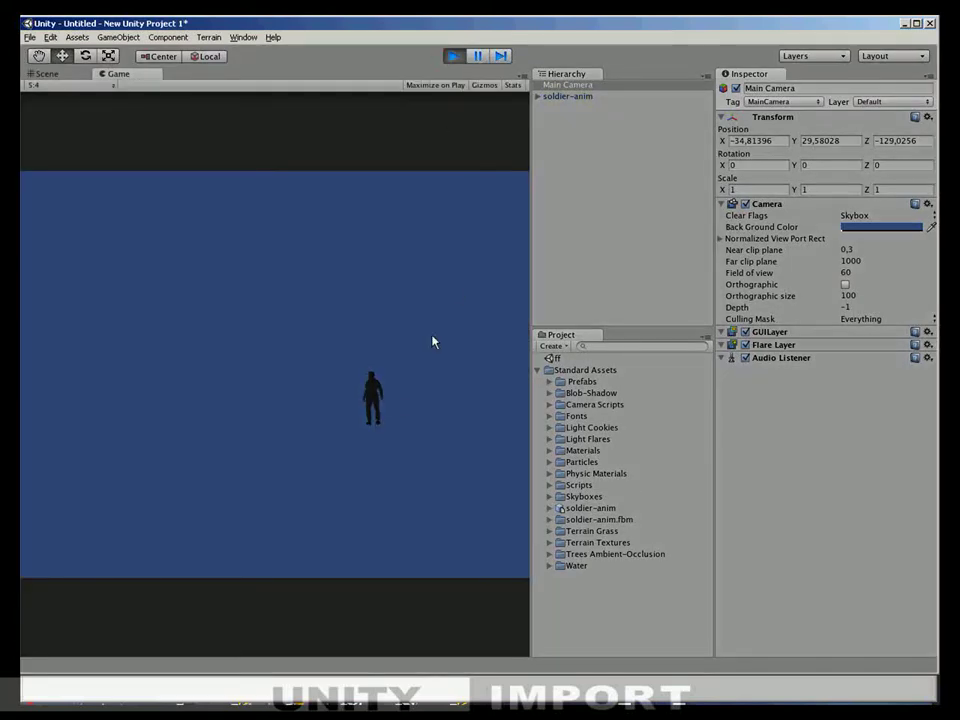
{"action": "left_click", "coordinate": [400, 417]}
{"action": "left_click", "coordinate": [55, 73]}
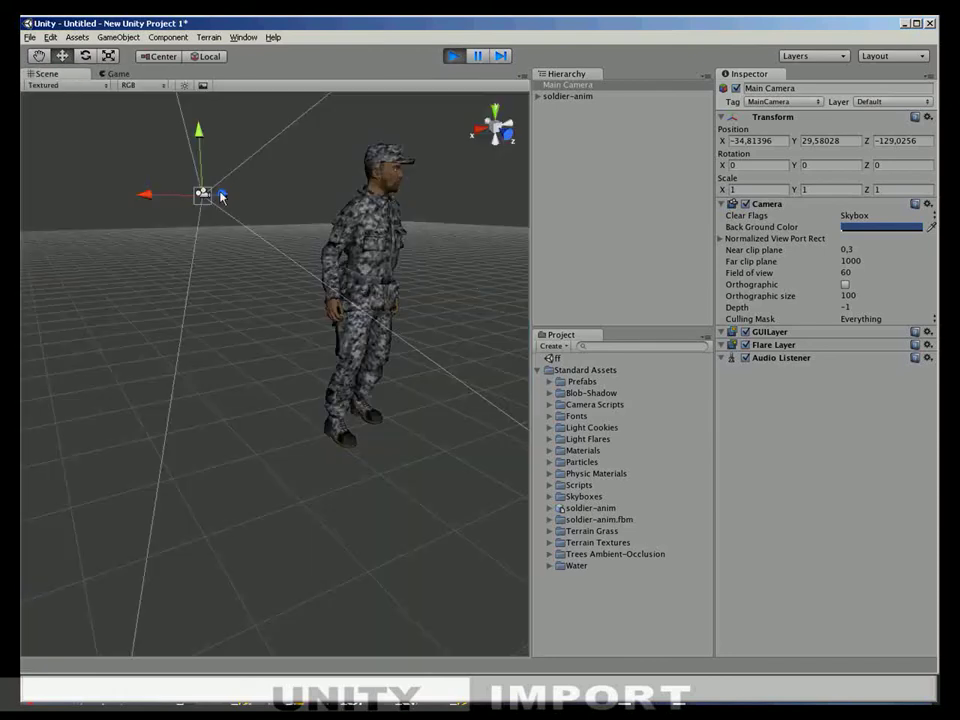
{"action": "left_click_drag", "start_coordinate": [222, 193], "coordinate": [182, 206]}
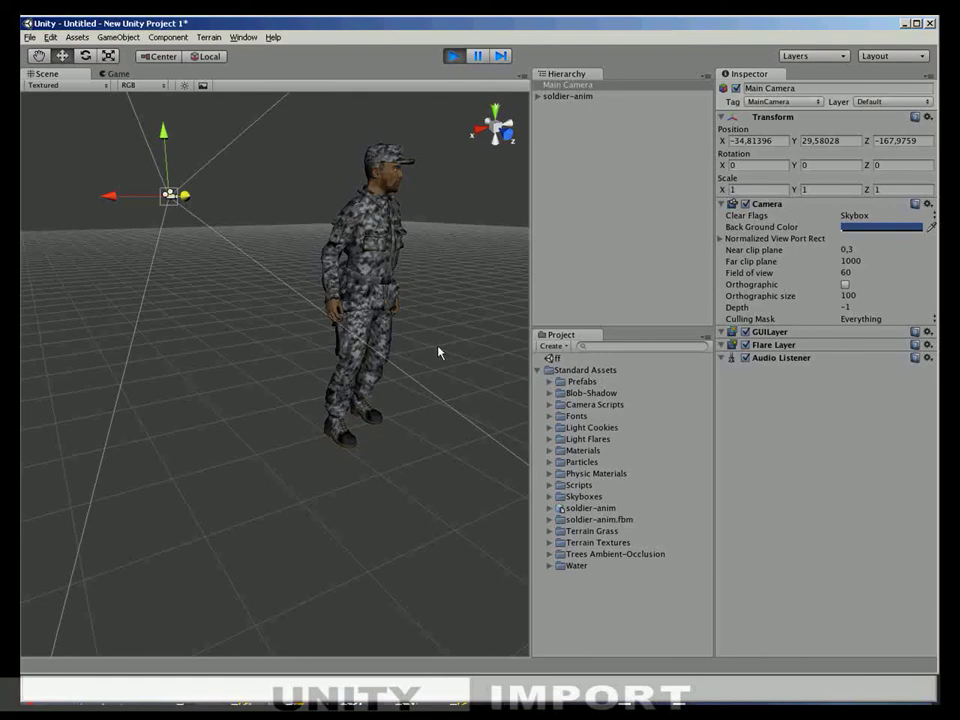
Select the soldier's Body mesh and expand, then collapse, the ctrl_global rig in the Hierarchy
{"action": "left_click", "coordinate": [375, 243]}
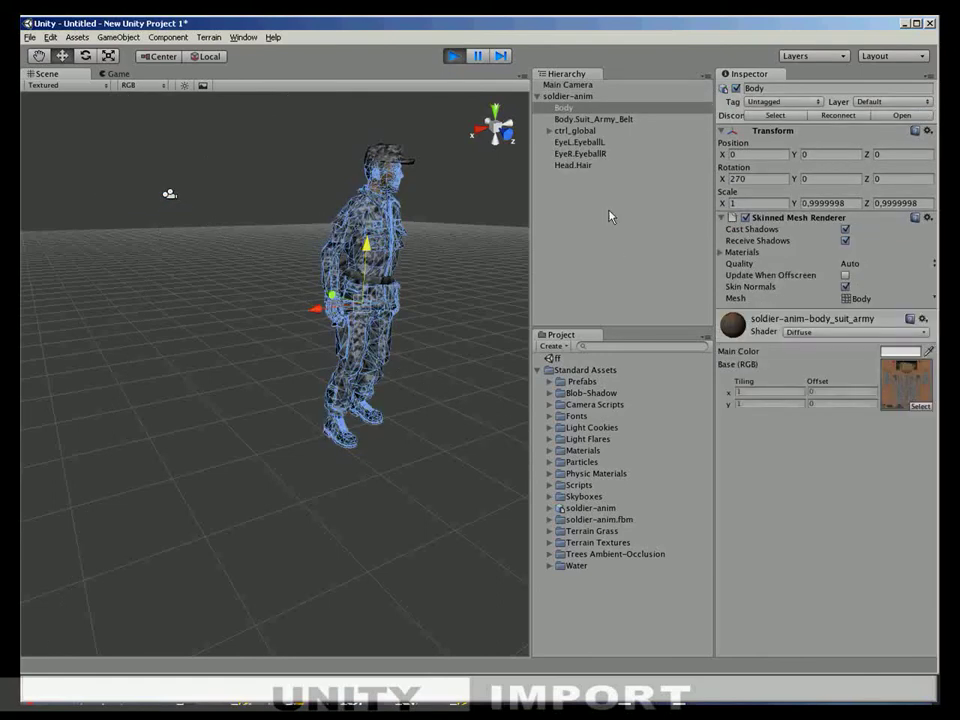
{"action": "left_click", "coordinate": [548, 130]}
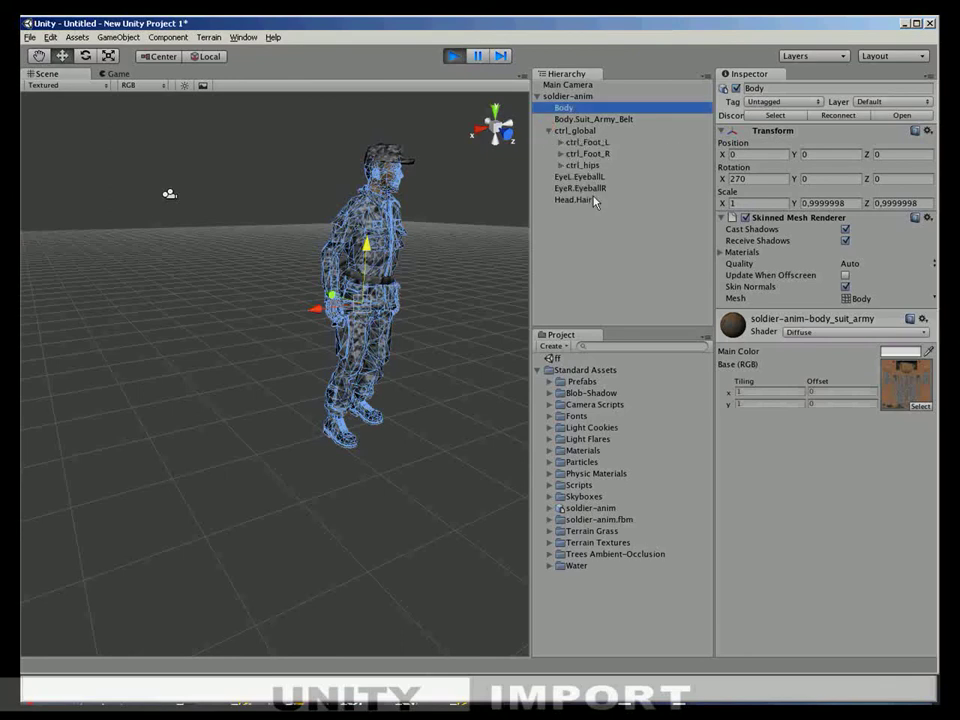
{"action": "left_click", "coordinate": [549, 131]}
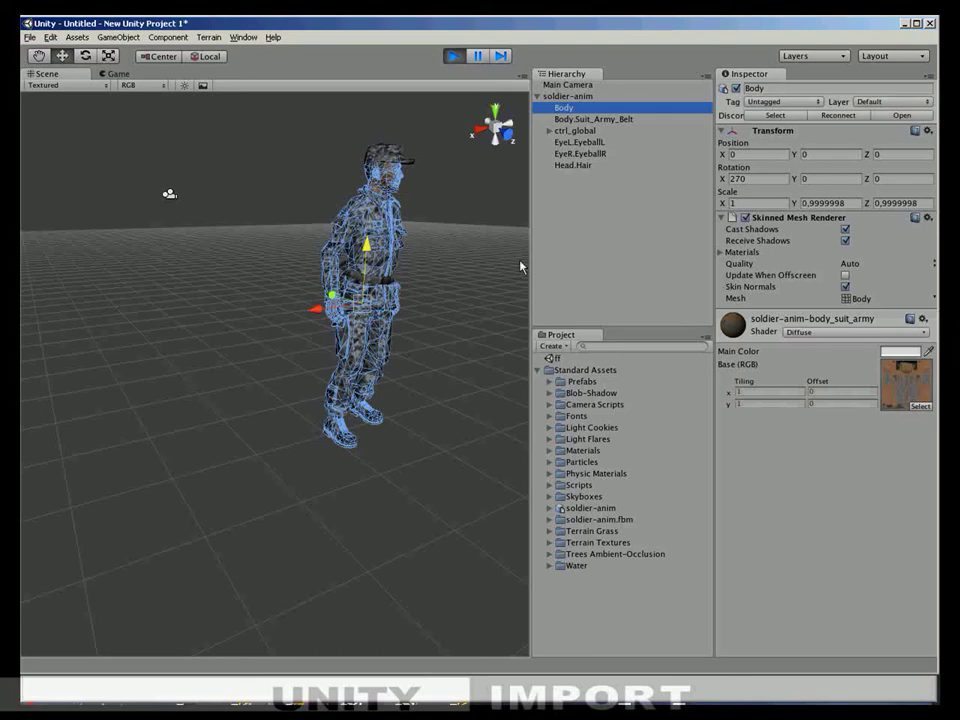
{"action": "mouse_move", "coordinate": [480, 225]}
{"action": "left_mouse_down", "text": "alt"}
{"action": "mouse_move", "coordinate": [353, 312]}
{"action": "mouse_move", "coordinate": [335, 365]}
{"action": "left_mouse_up", "text": "alt"}
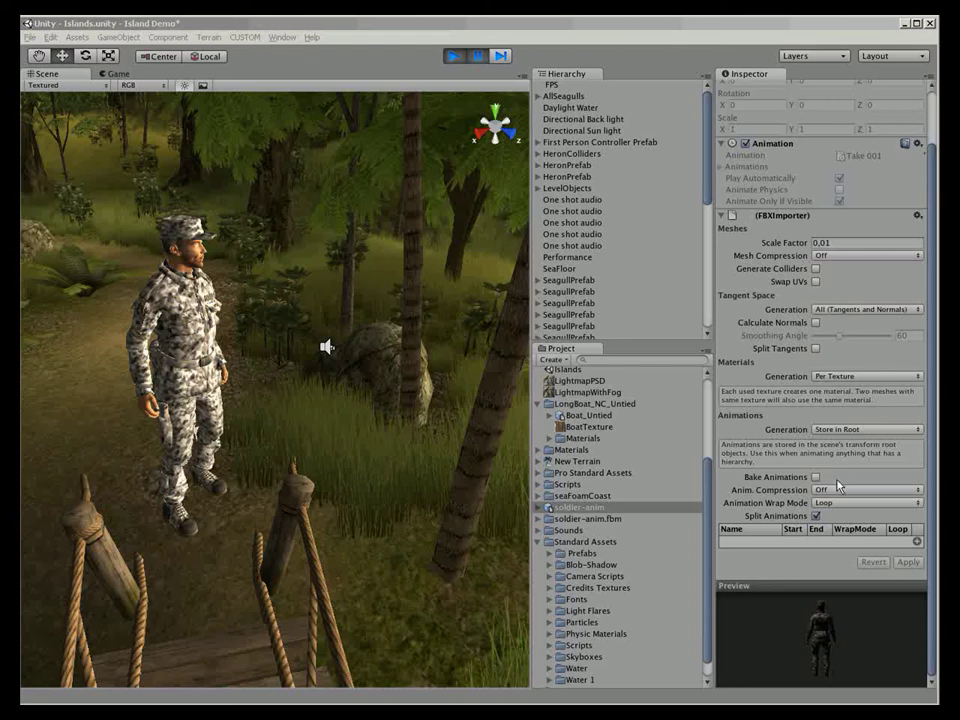
Set the soldier-anim model's Animation Wrap Mode to Loop
{"action": "left_click", "coordinate": [580, 496]}
{"action": "left_click", "coordinate": [578, 508]}
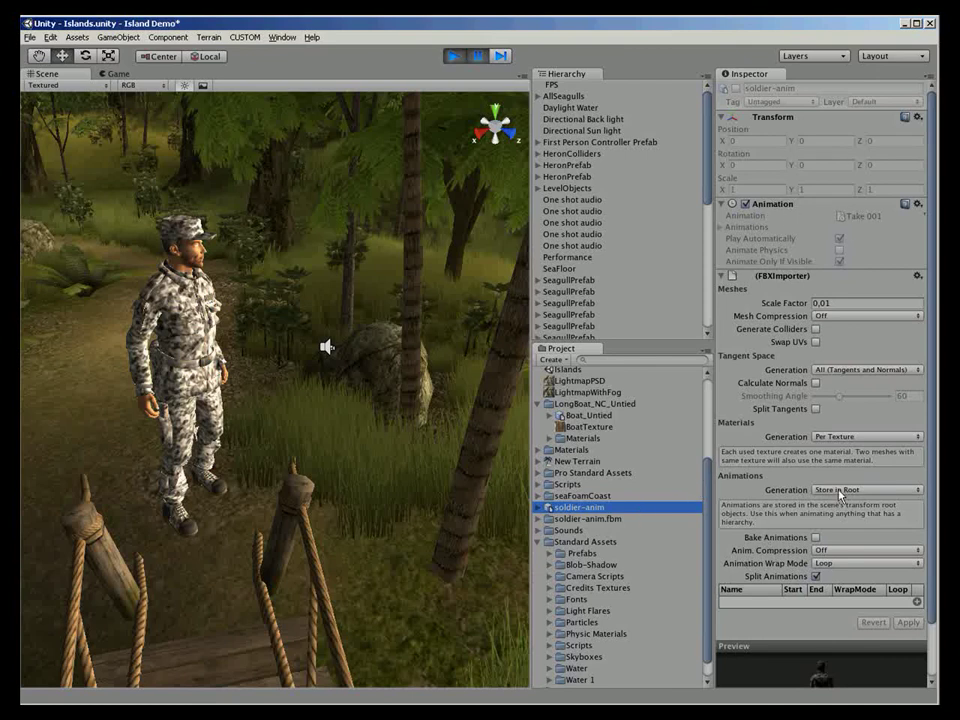
{"action": "left_click", "coordinate": [831, 565]}
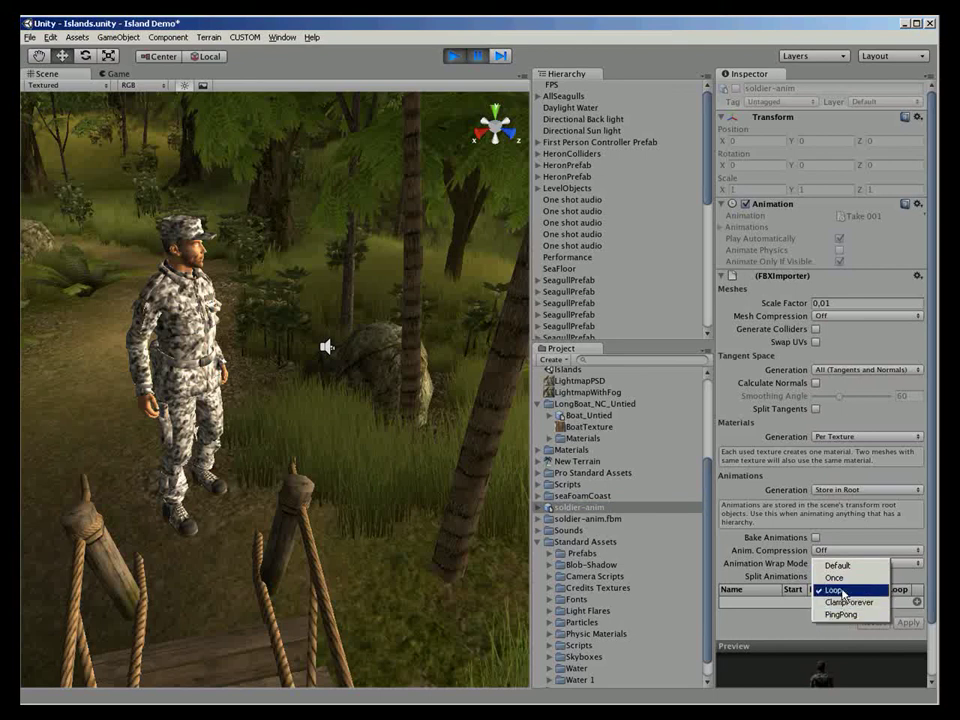
{"action": "left_click", "coordinate": [838, 590]}
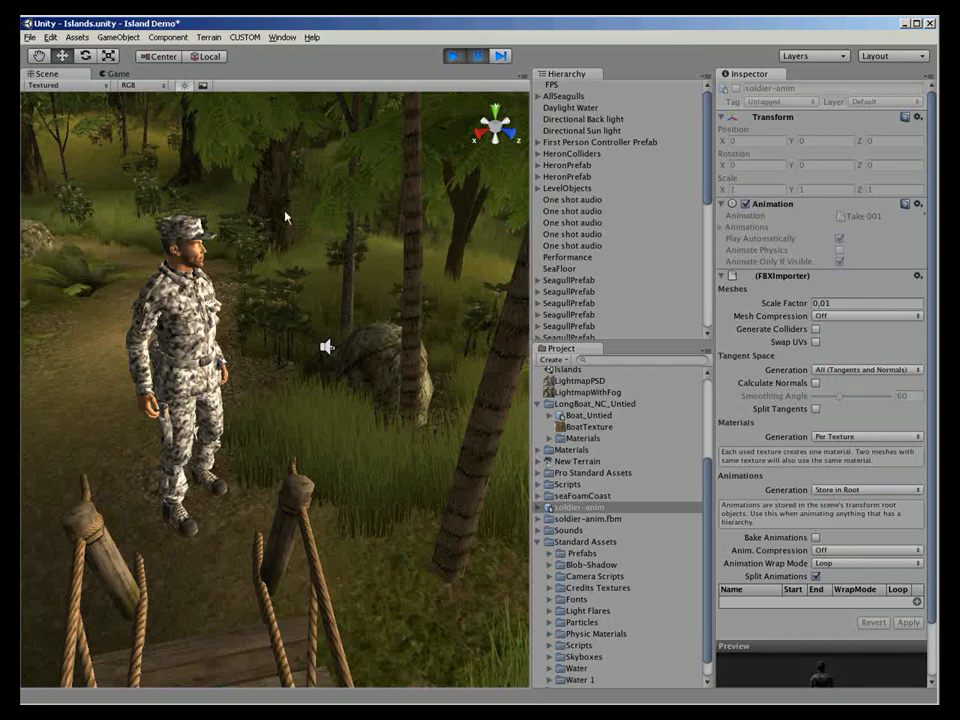
Stop play mode, replay the Island Demo in Game view to watch the soldier, then pause
{"action": "left_click", "coordinate": [118, 74]}
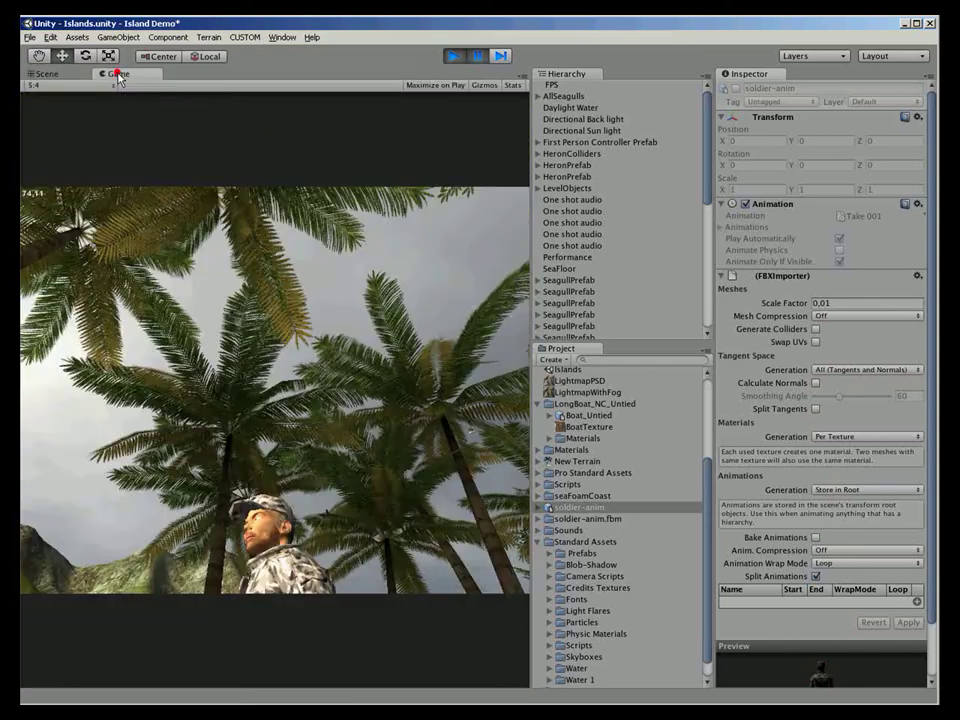
{"action": "left_click", "coordinate": [453, 57]}
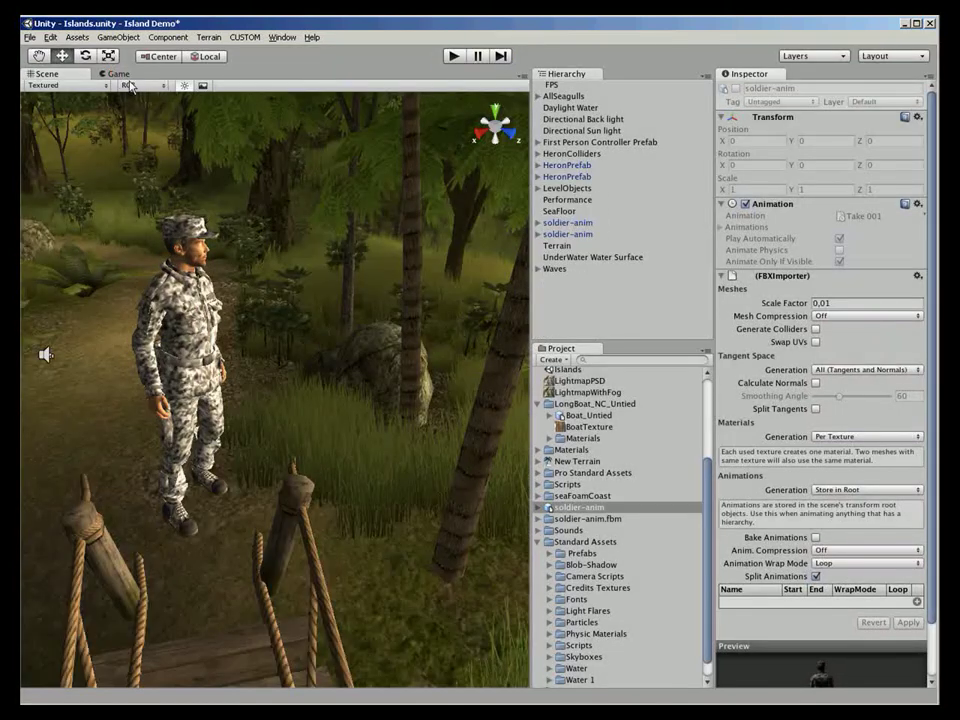
{"action": "left_click", "coordinate": [113, 74]}
{"action": "left_click", "coordinate": [454, 57]}
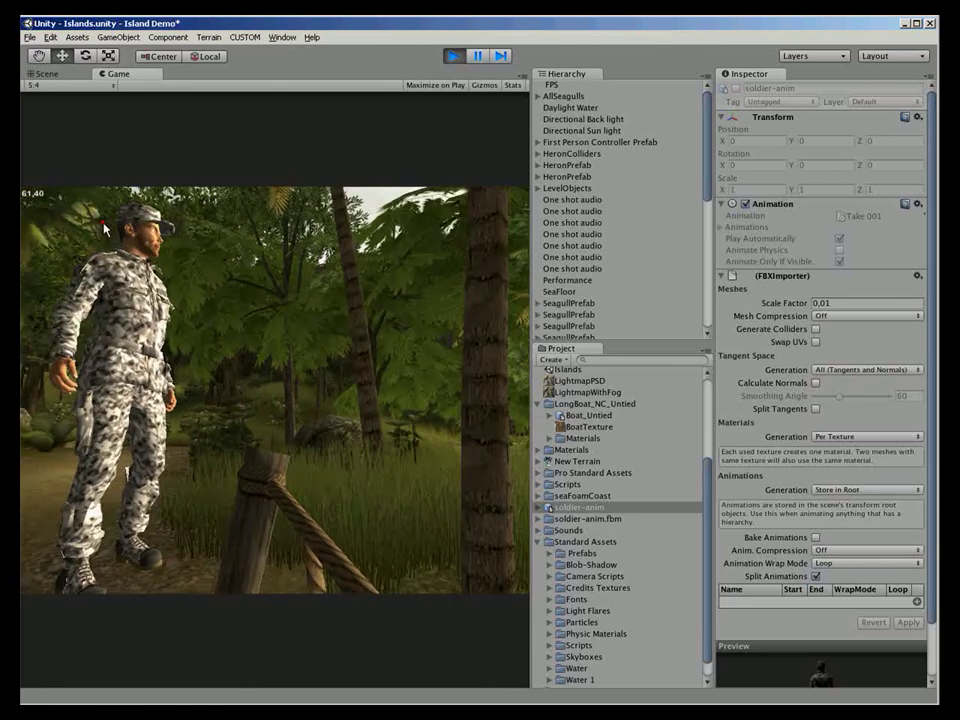
{"action": "left_click", "coordinate": [481, 58]}
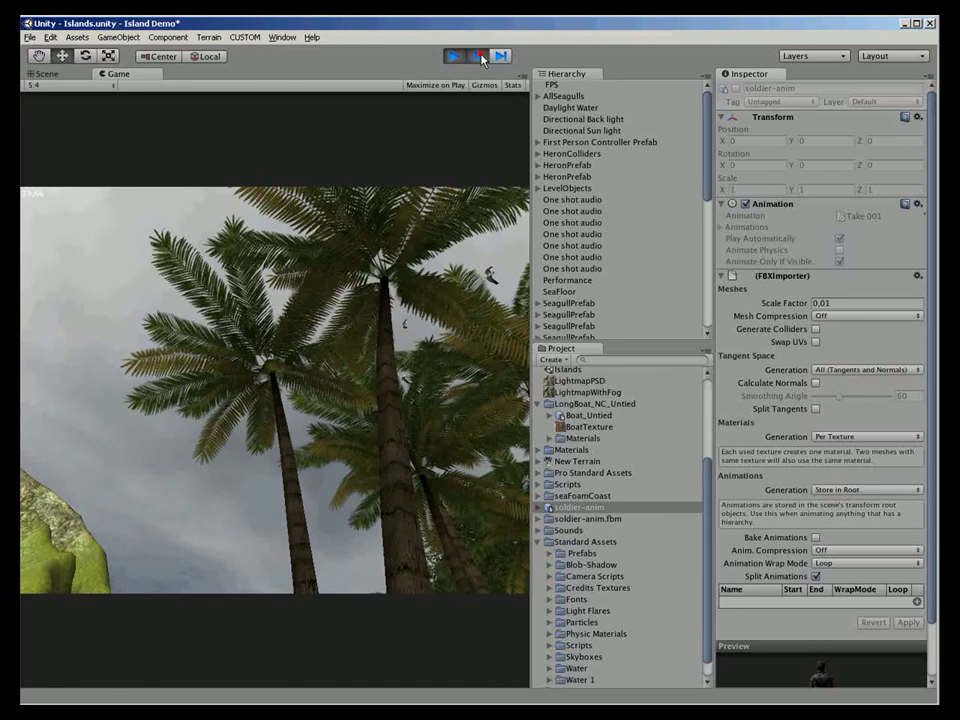